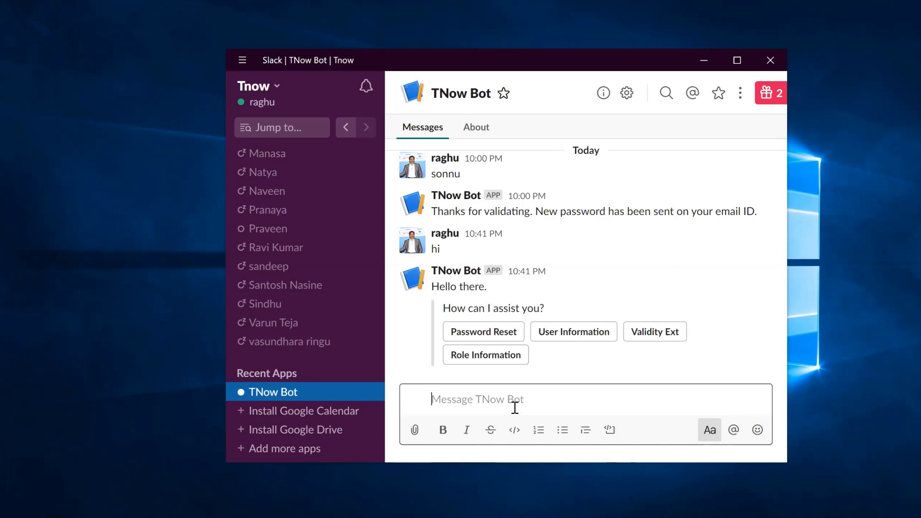
Step: Send 'HI' to TNow Bot to get its Hello there reply and assist options
text(HI)
key(Return)
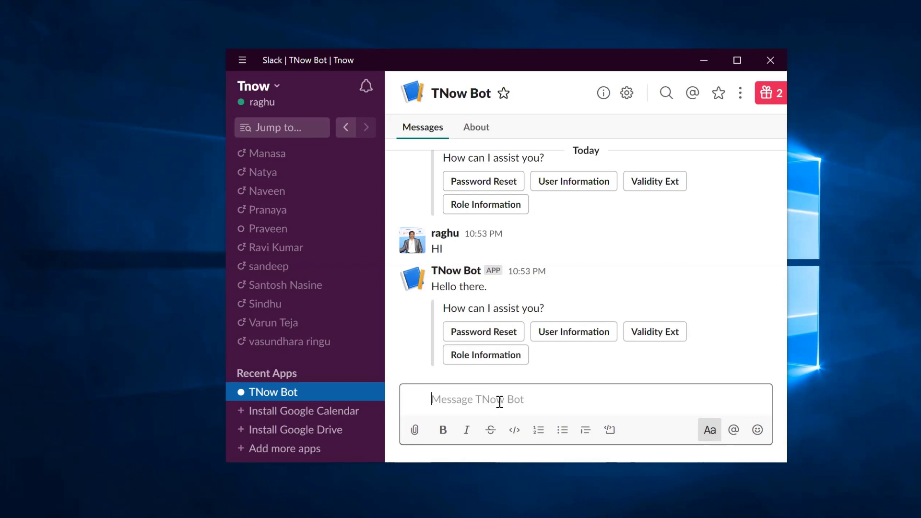
Step: Send 'RESET' to TNow Bot to start a password reset
text(RESET)
key(Return)
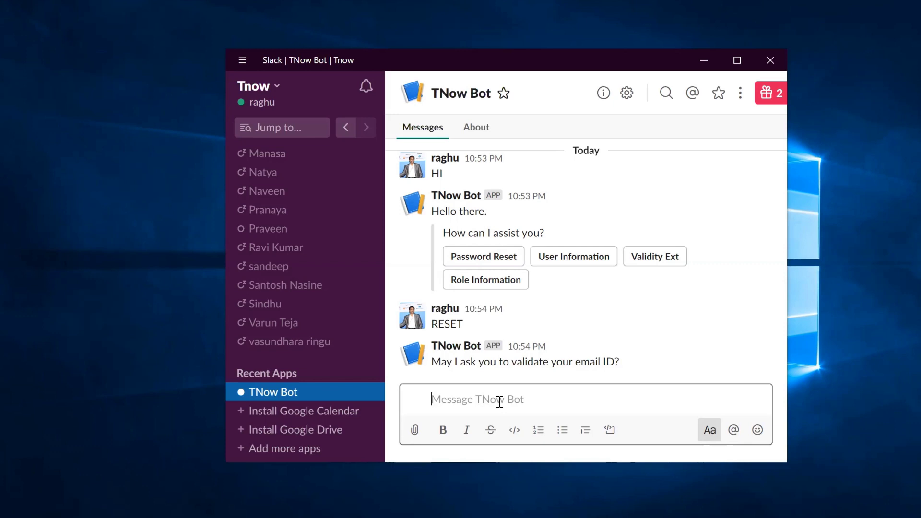
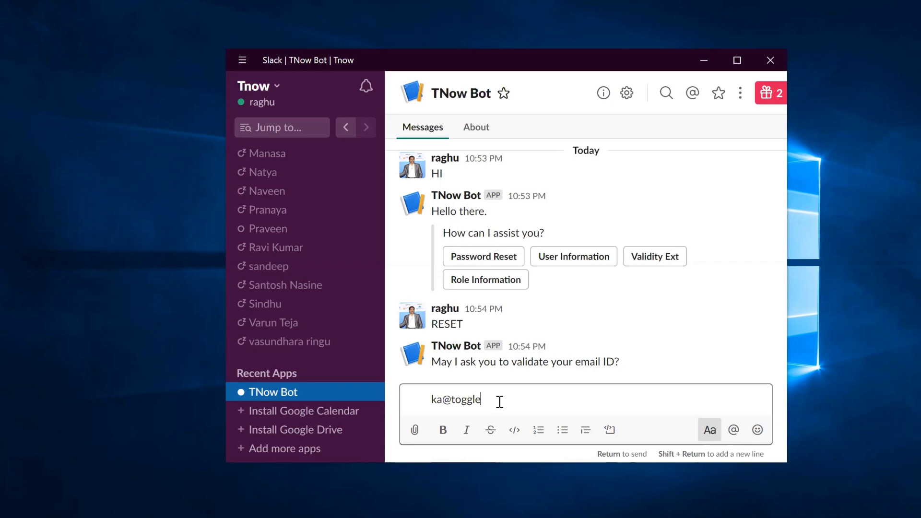
Step: Send the user's email address to TNow Bot for validation
key(Return)
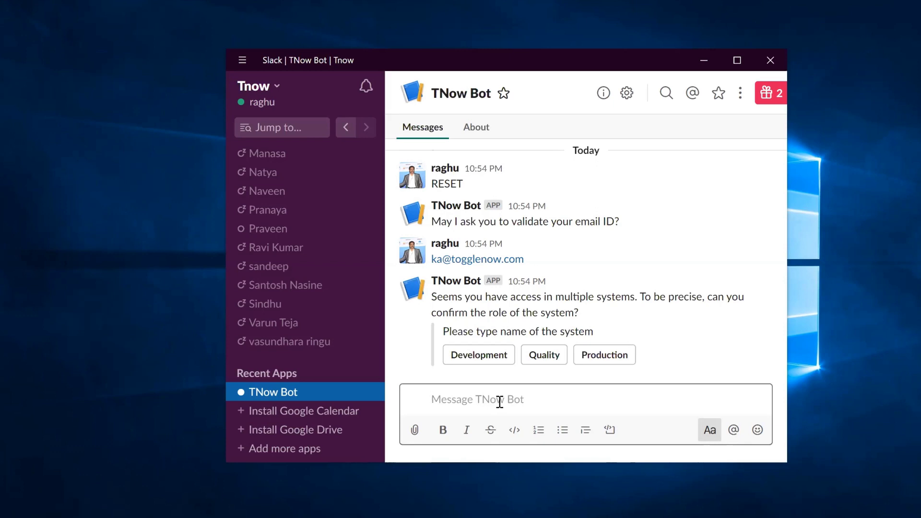
Step: Choose the Production system role and client TGDCLNT210 in the TNow Bot chat
text(Production)
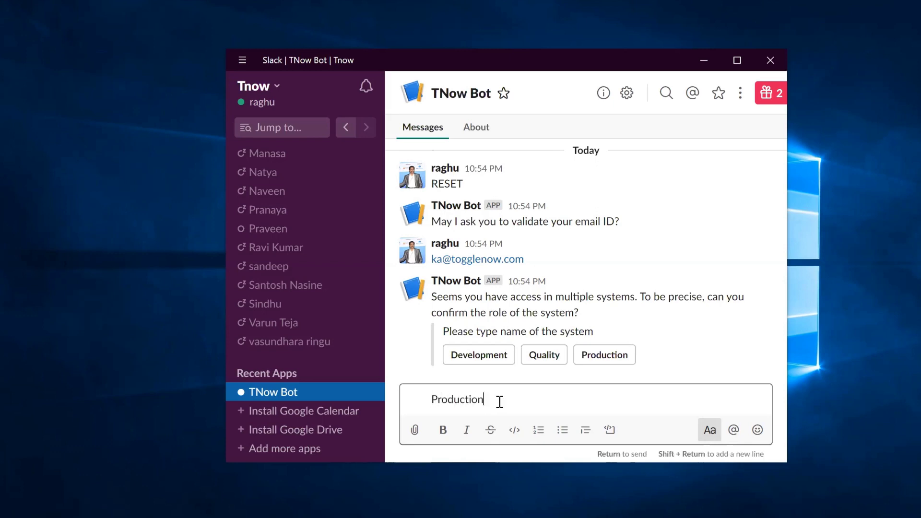
key(Return)
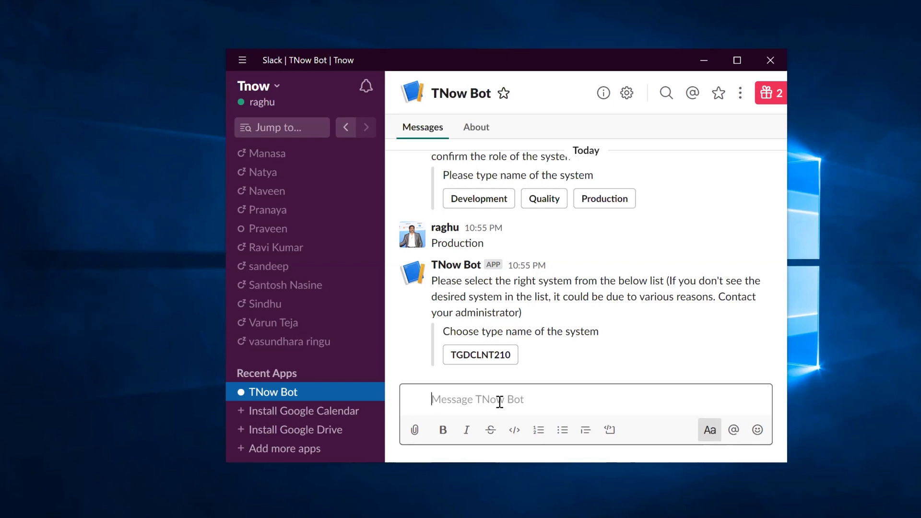
text(TGDC)
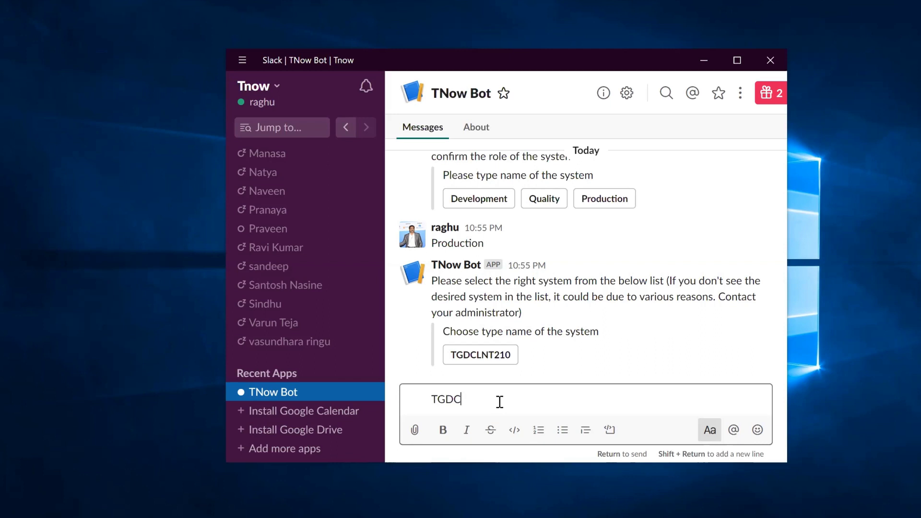
text(LNT210)
key(Return)
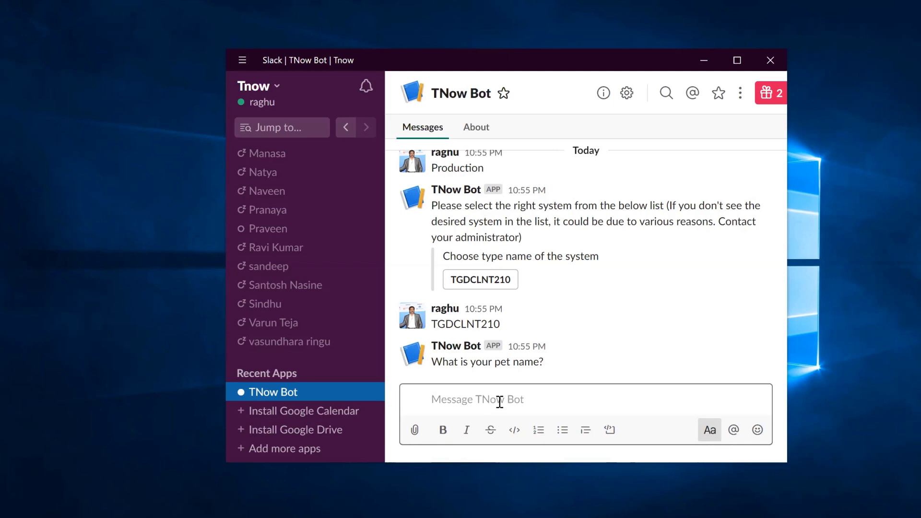
Step: Answer the pet-name security question, retrying with the correct pet name after a rejection
key(Return)
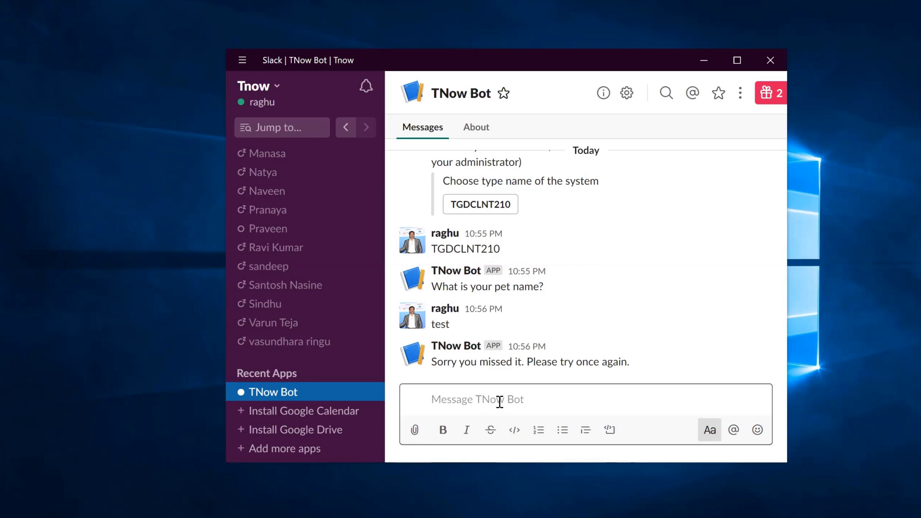
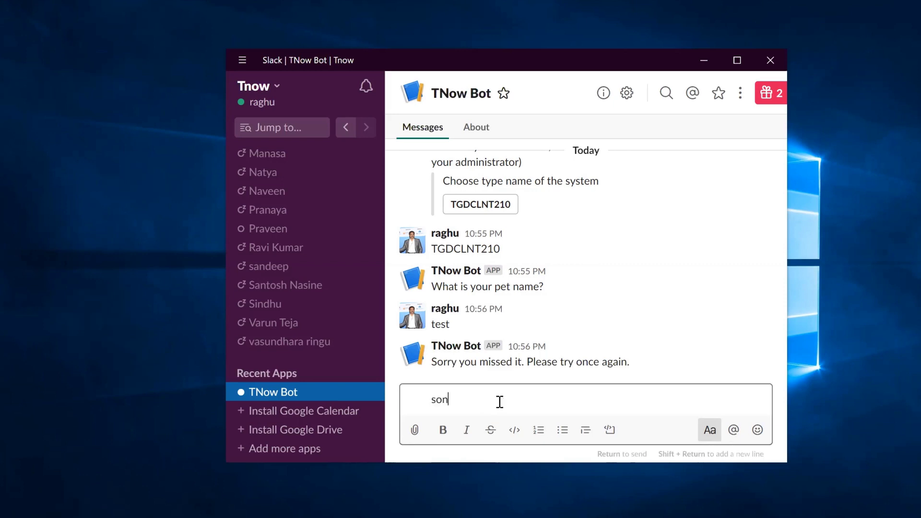
key(Return)
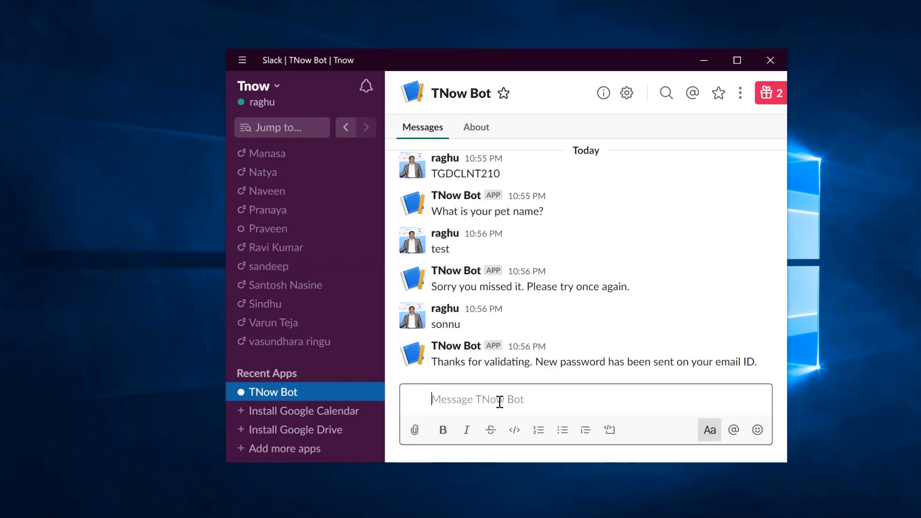
Step: In SAP Easy Access, run ksb1 and select the newest 'New Password From Chatbot' email
mouse_move(179, 516)
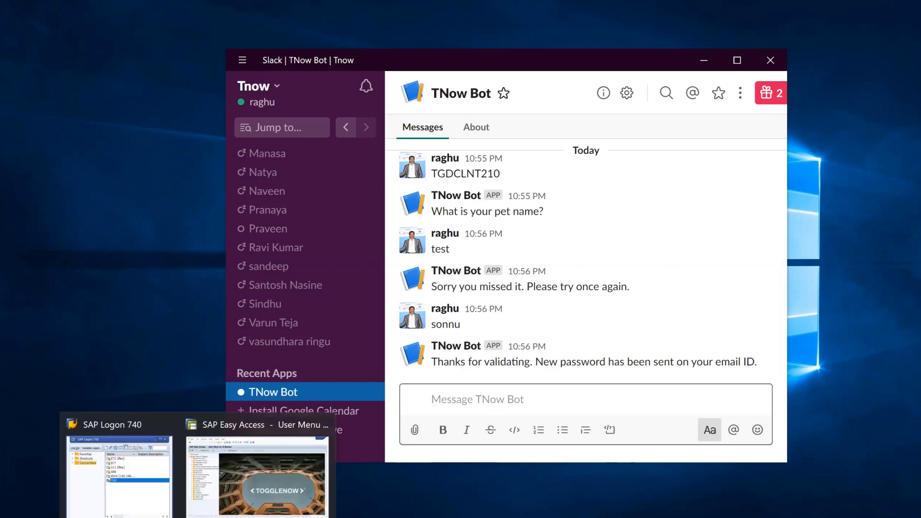
click(276, 500)
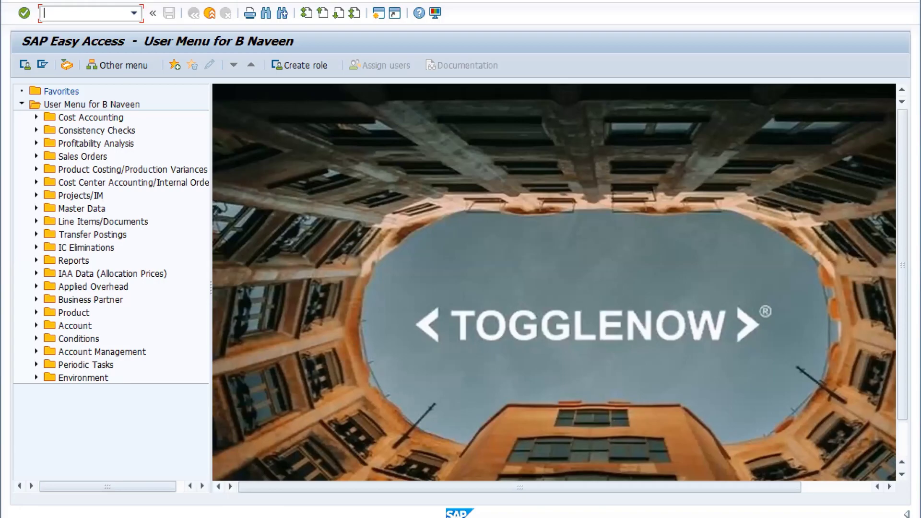
text(ksb1)
key(Return)
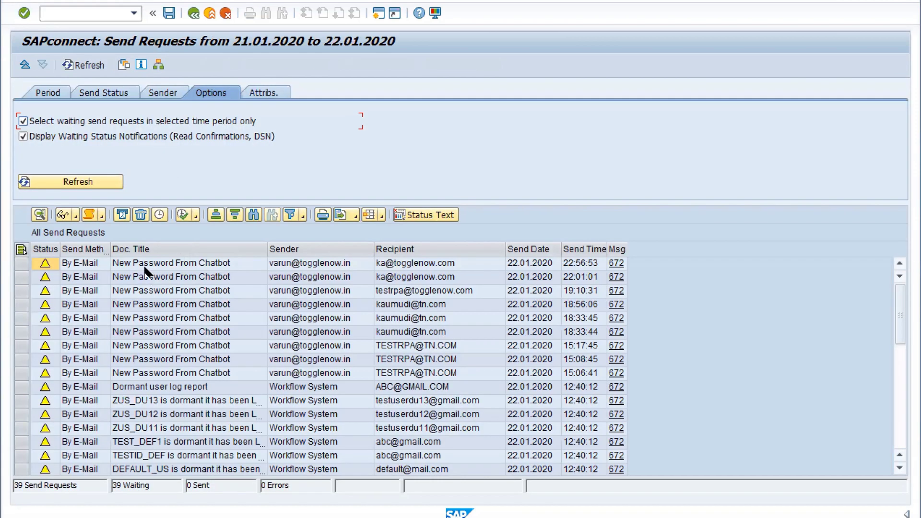
click(144, 267)
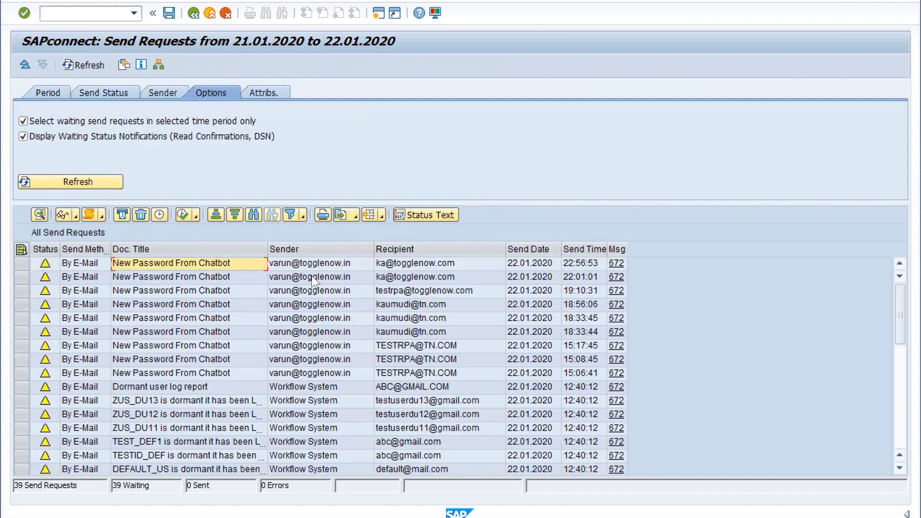
click(21, 263)
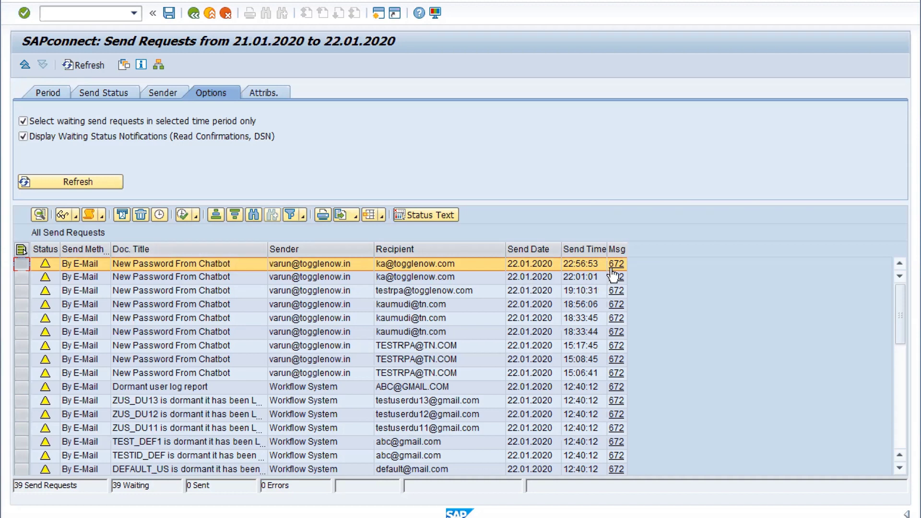
click(63, 216)
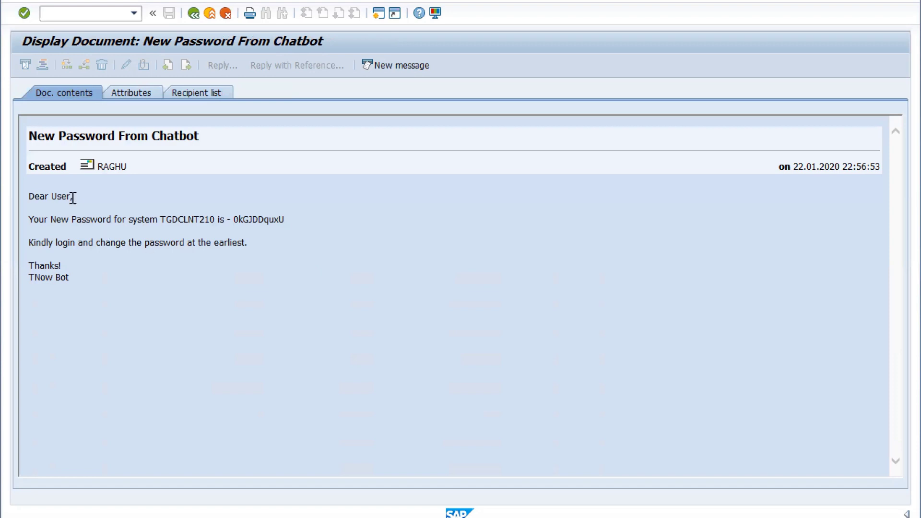
drag(33, 213, 250, 232)
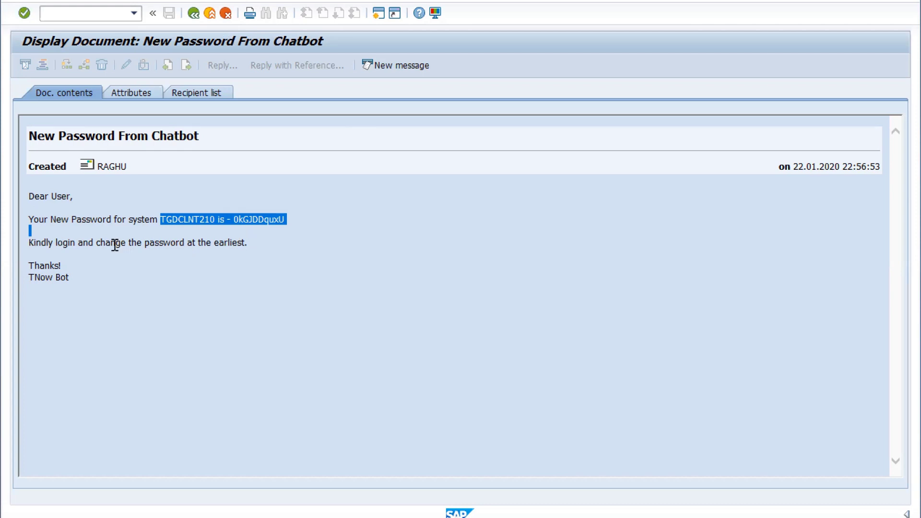
drag(50, 197, 133, 301)
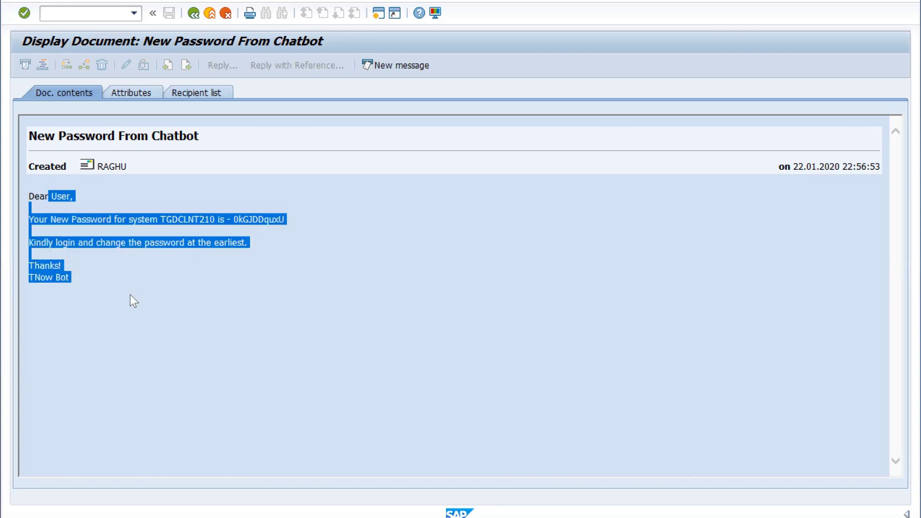
click(131, 295)
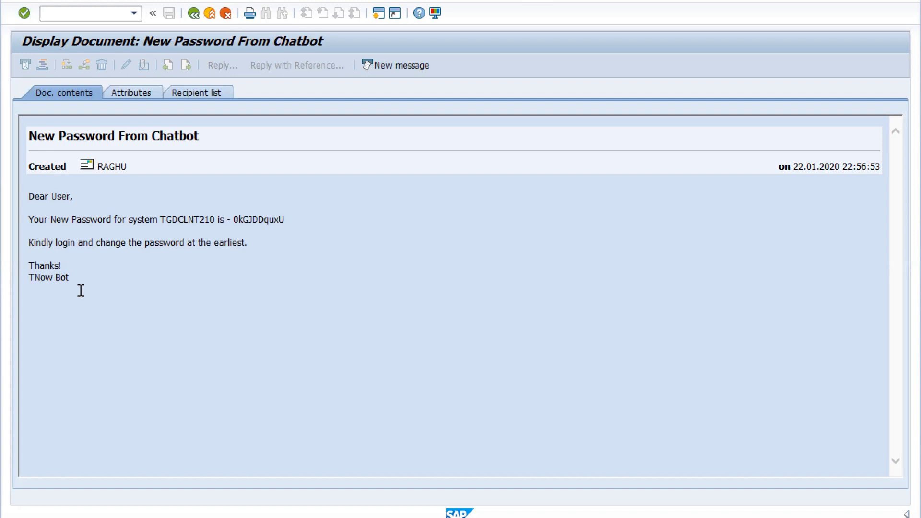
drag(81, 290, 36, 234)
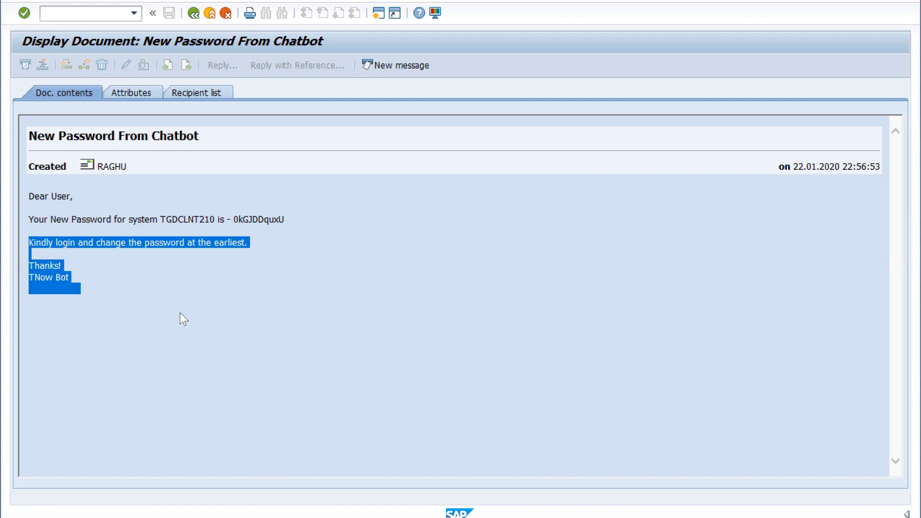
click(226, 288)
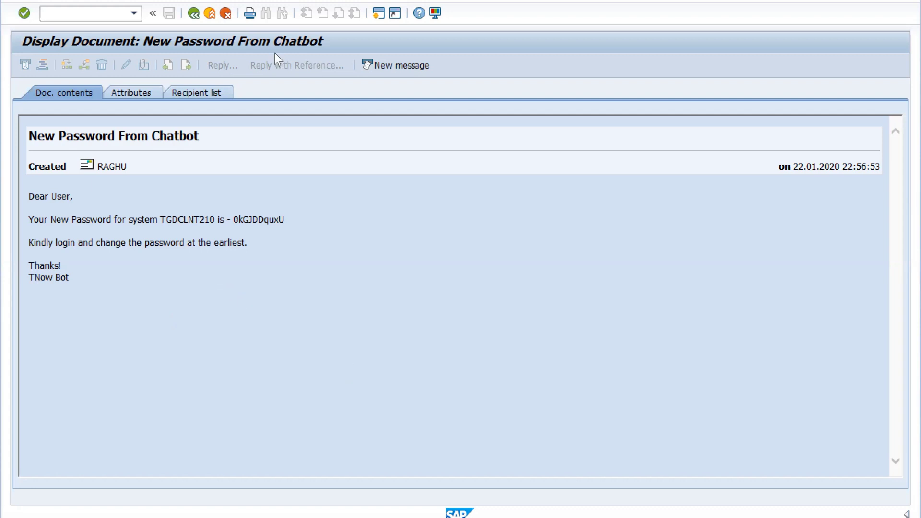
click(225, 13)
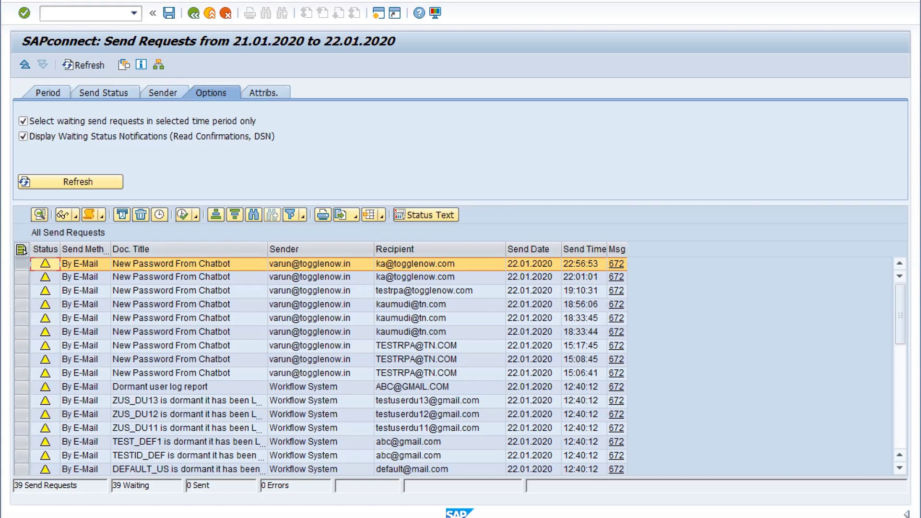
Step: Back in the TNow Bot chat, send 'bye' and type a new 'hi' message without sending it
mouse_move(388, 517)
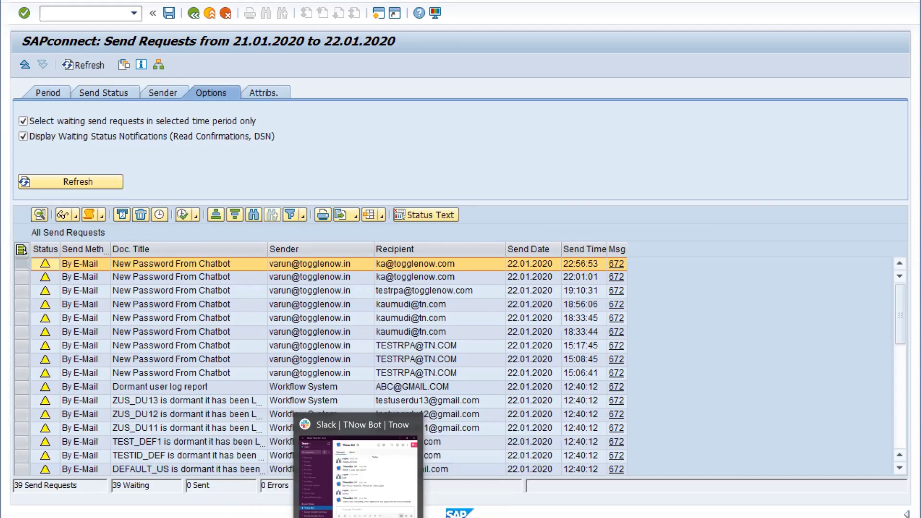
click(432, 460)
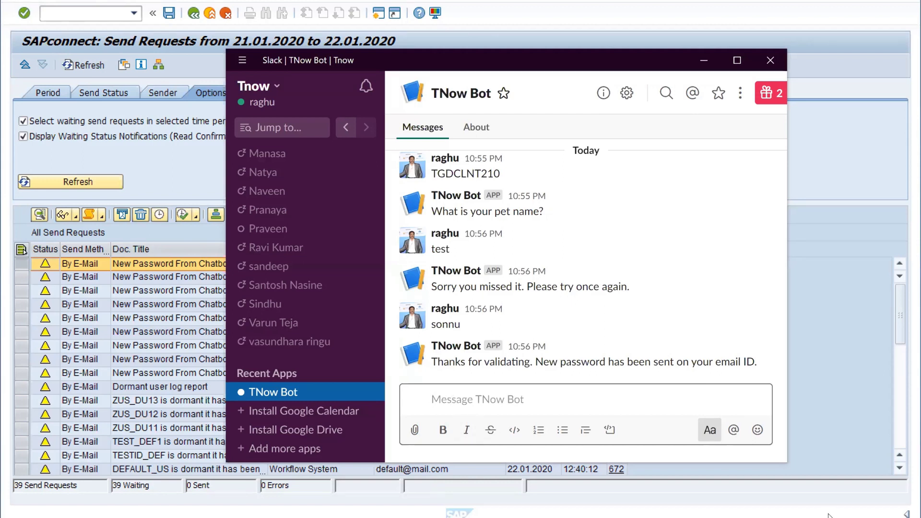
text(bye)
key(Return)
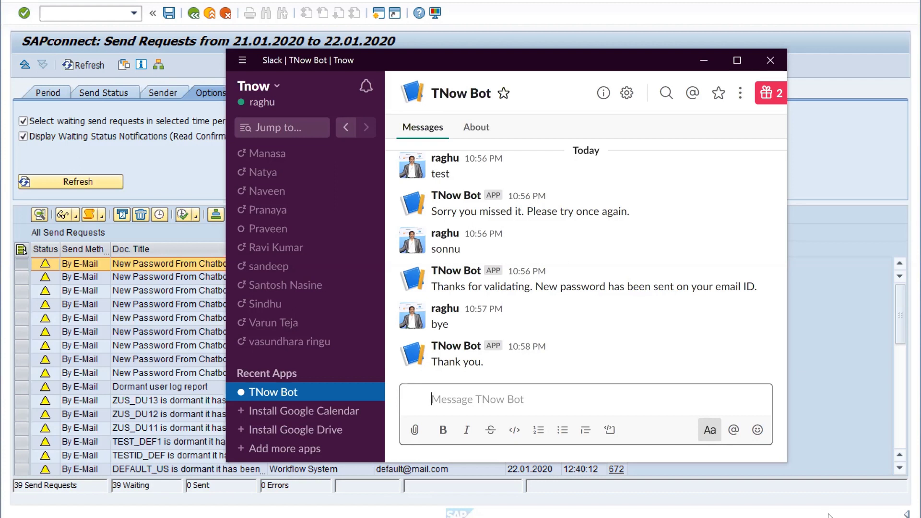
text(hi)
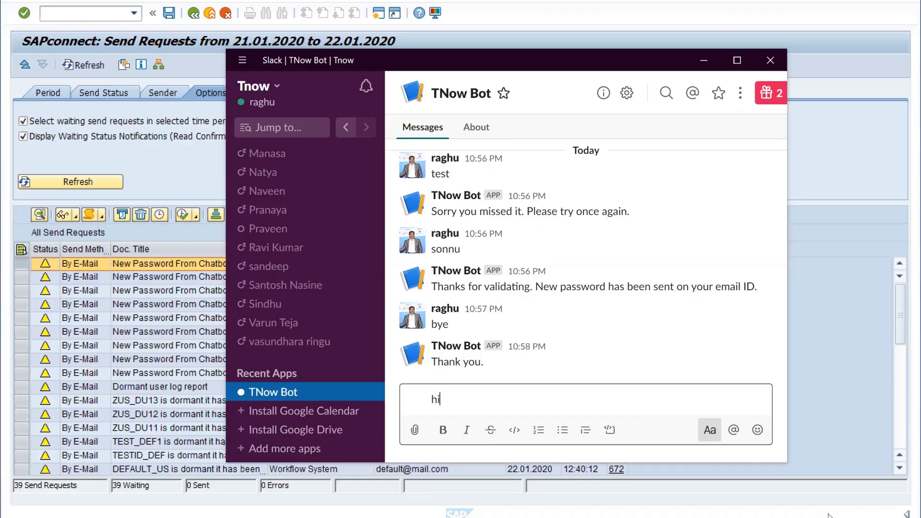